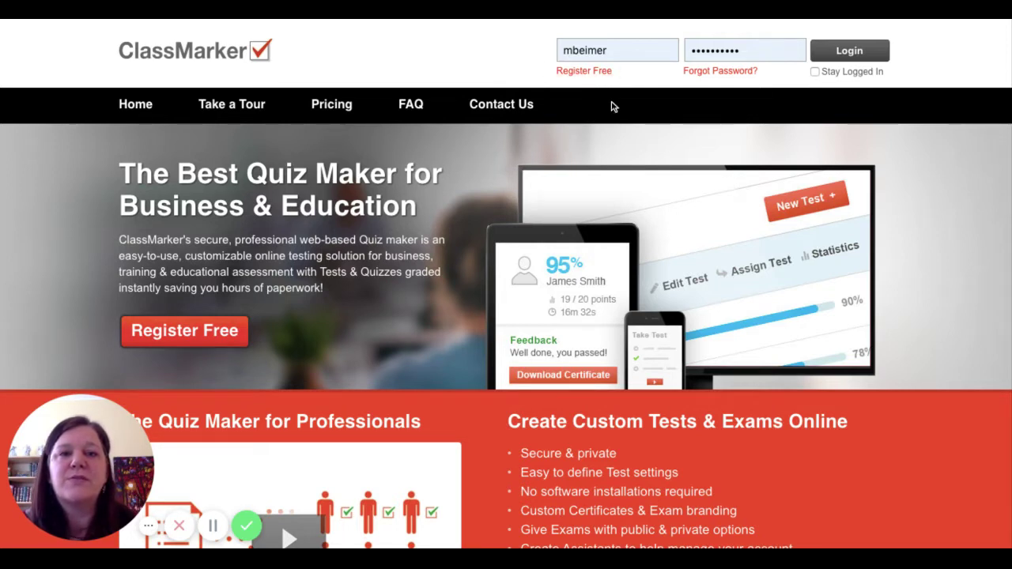
- Log in with the prefilled account credentials and view the account's Assistants page
left_click(850, 52)
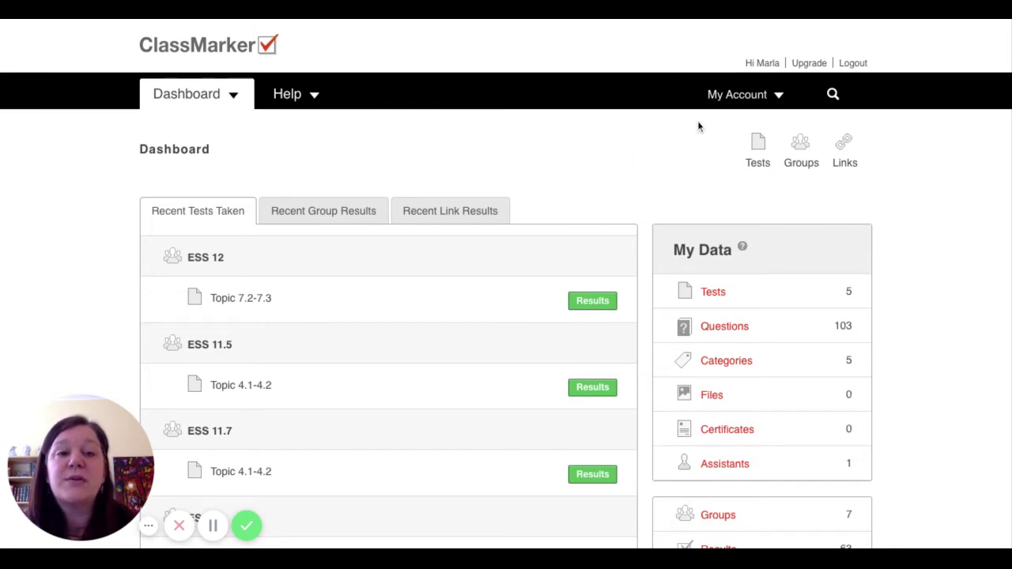
left_click(741, 99)
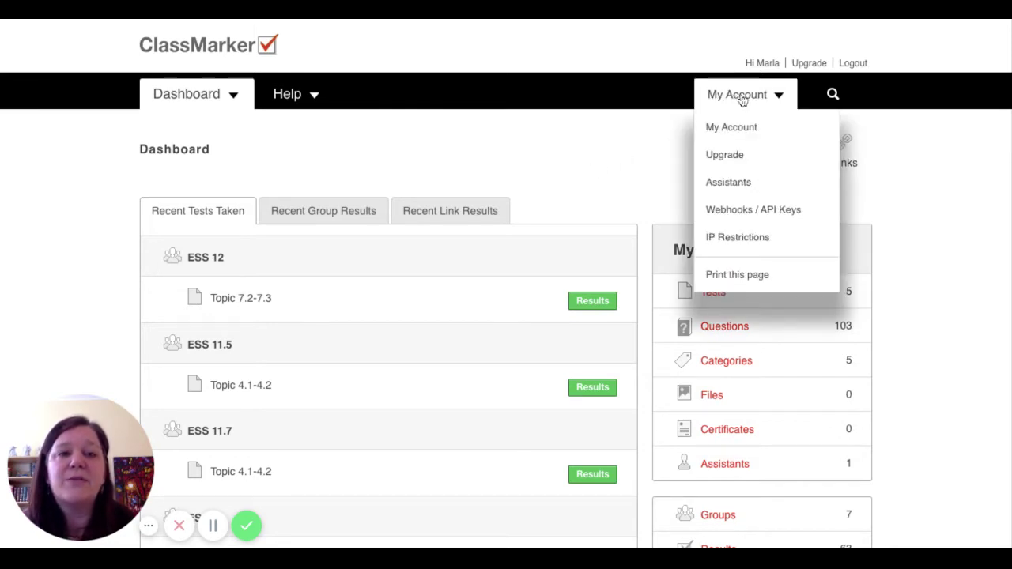
left_click(729, 183)
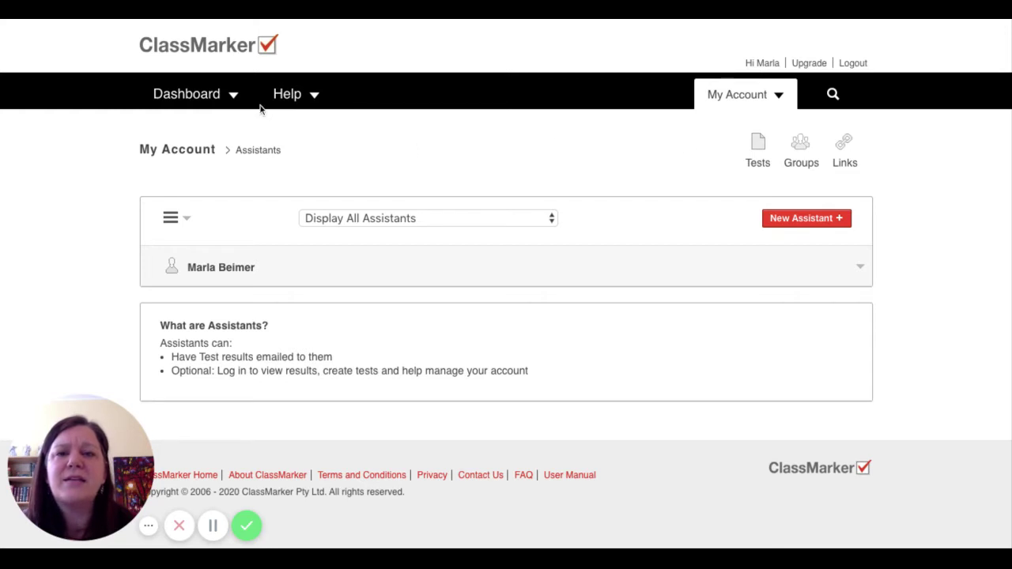
mouse_move(196, 97)
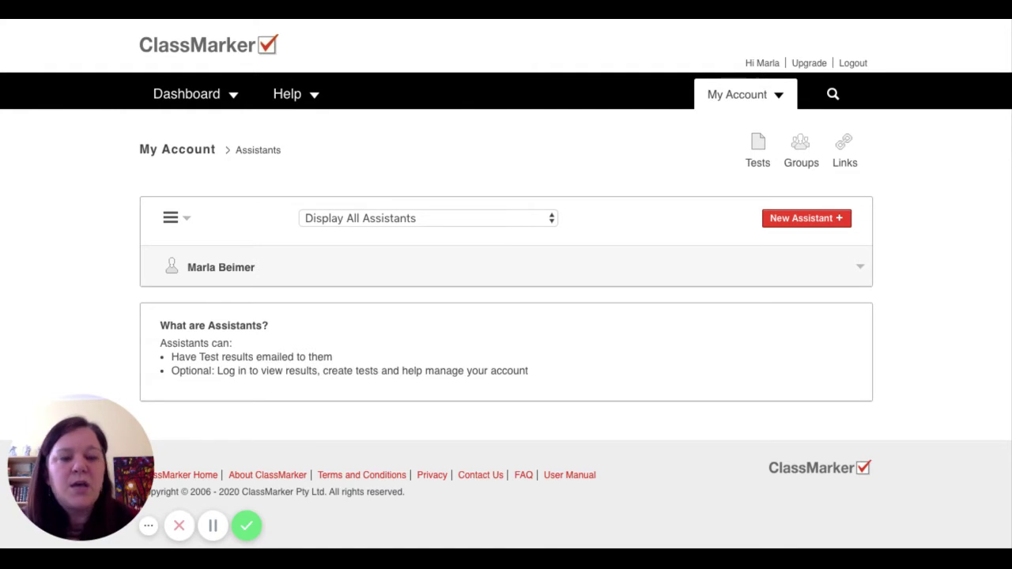
- Create a new group named Sample Group
left_click(801, 166)
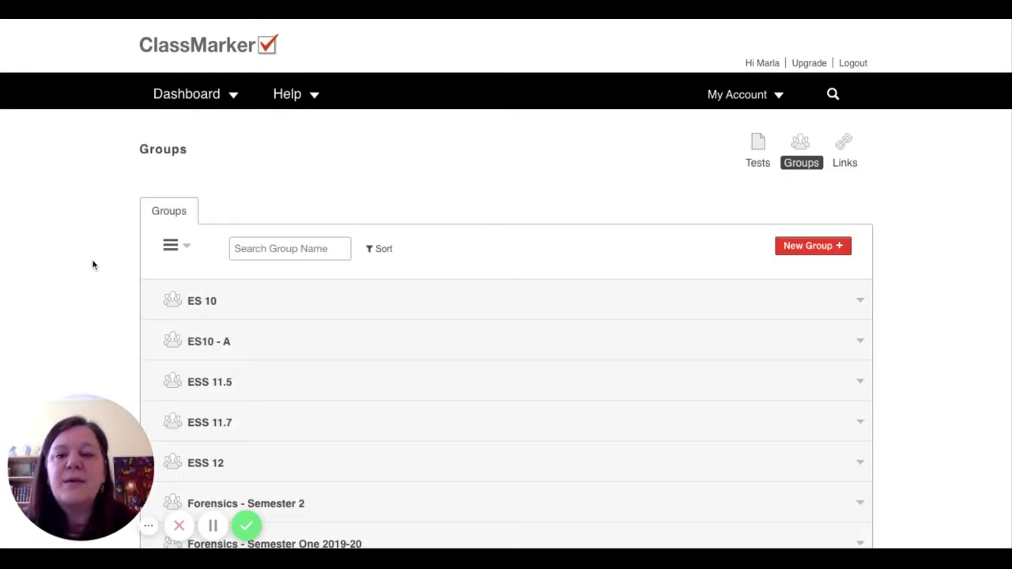
scroll(93, 265, "down", 1)
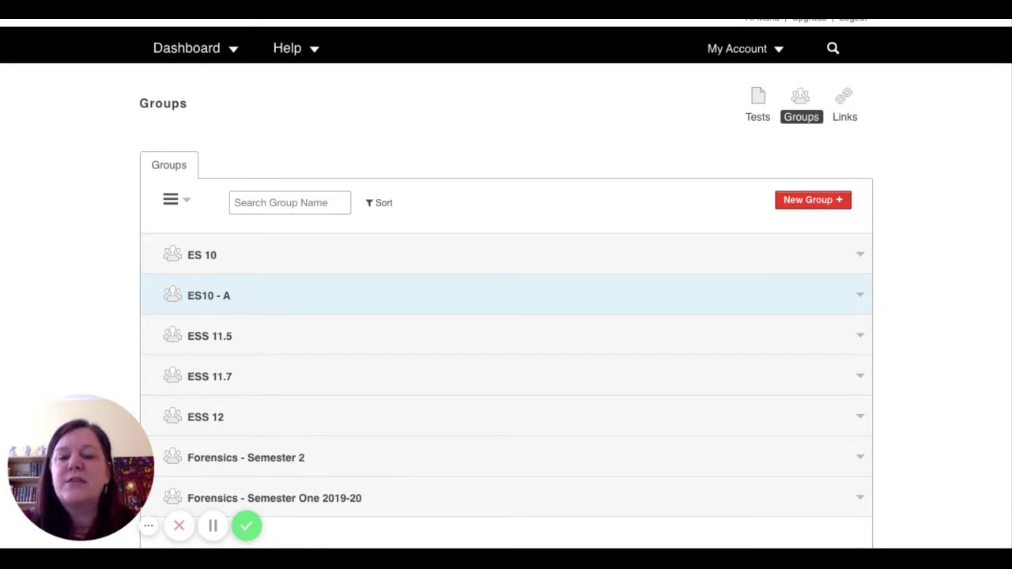
left_click(827, 203)
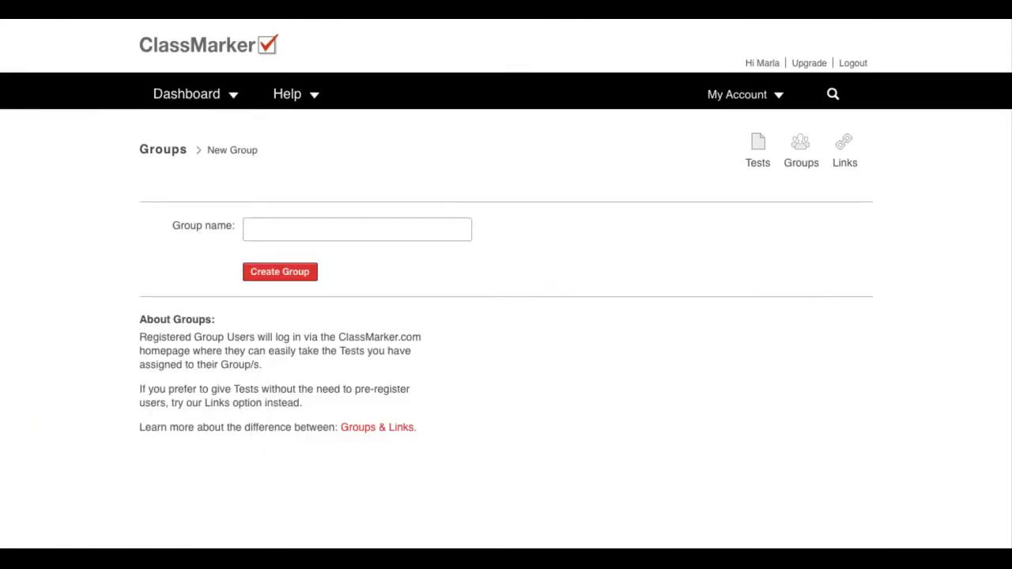
left_click(449, 229)
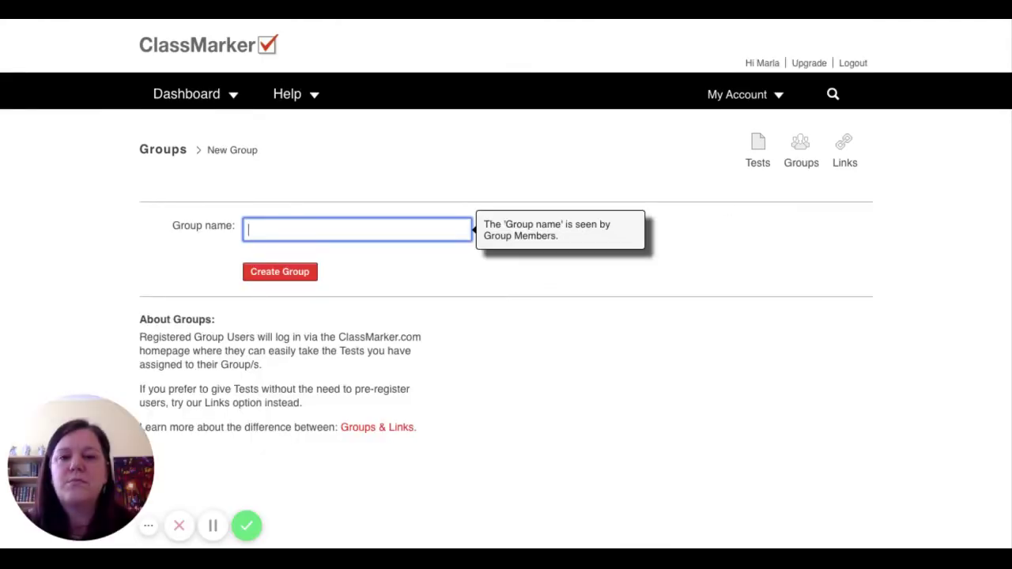
type("Sample ")
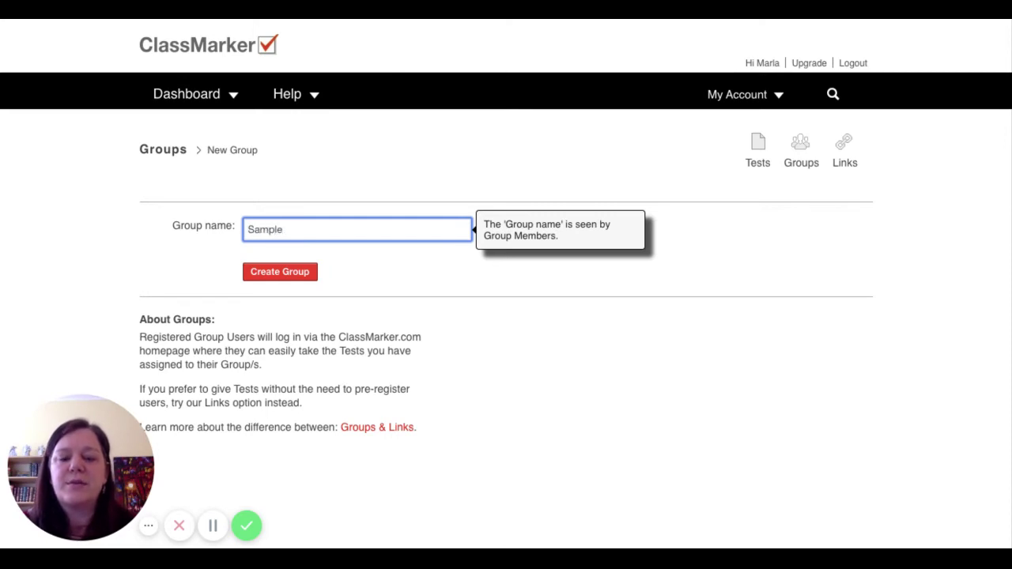
type("Group")
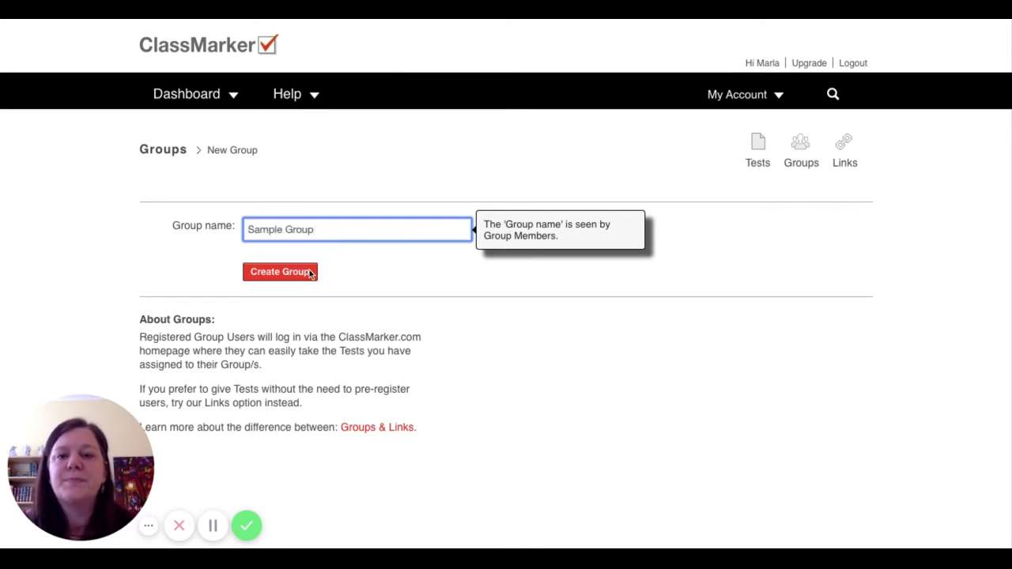
left_click(295, 277)
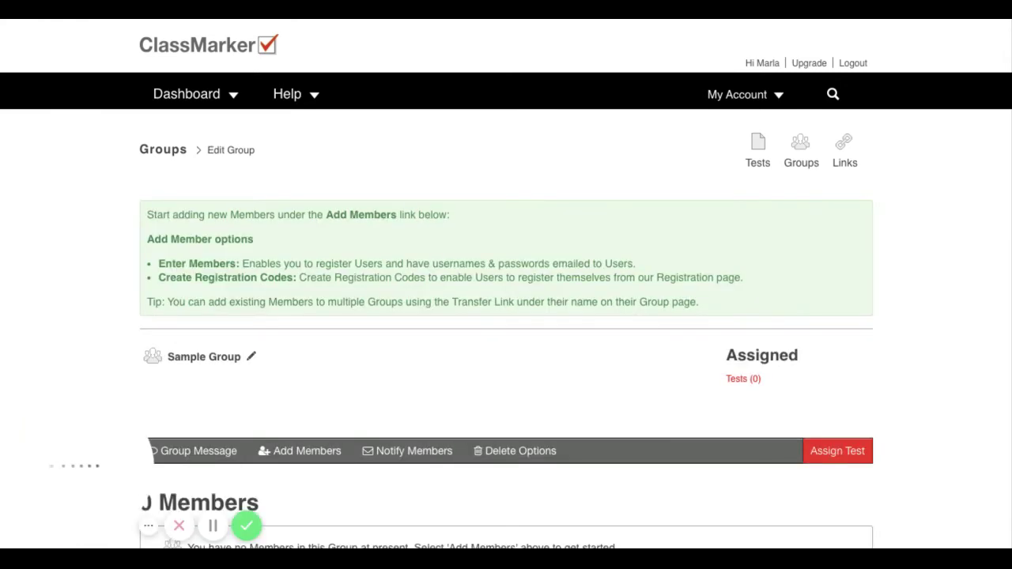
- Open the form for registering new members yourself in Sample Group
scroll(396, 328, "down", 3)
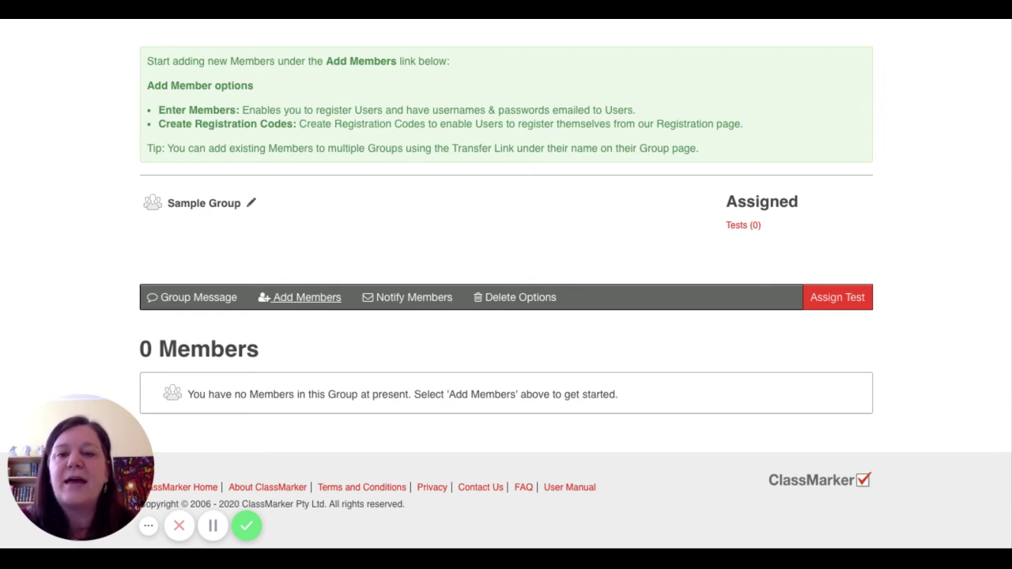
left_click(307, 297)
scroll(422, 345, "down", 1)
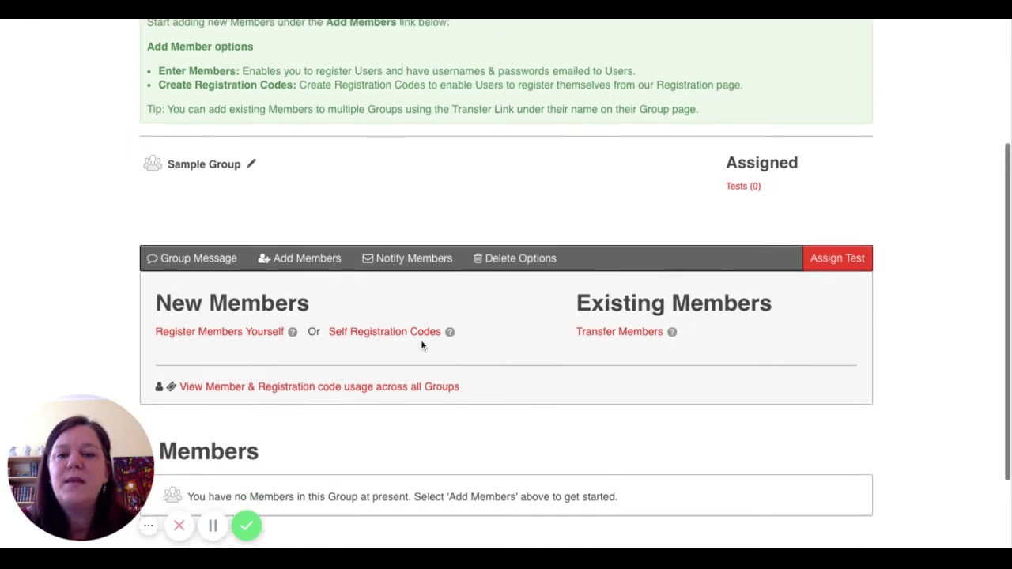
scroll(421, 345, "down", 3)
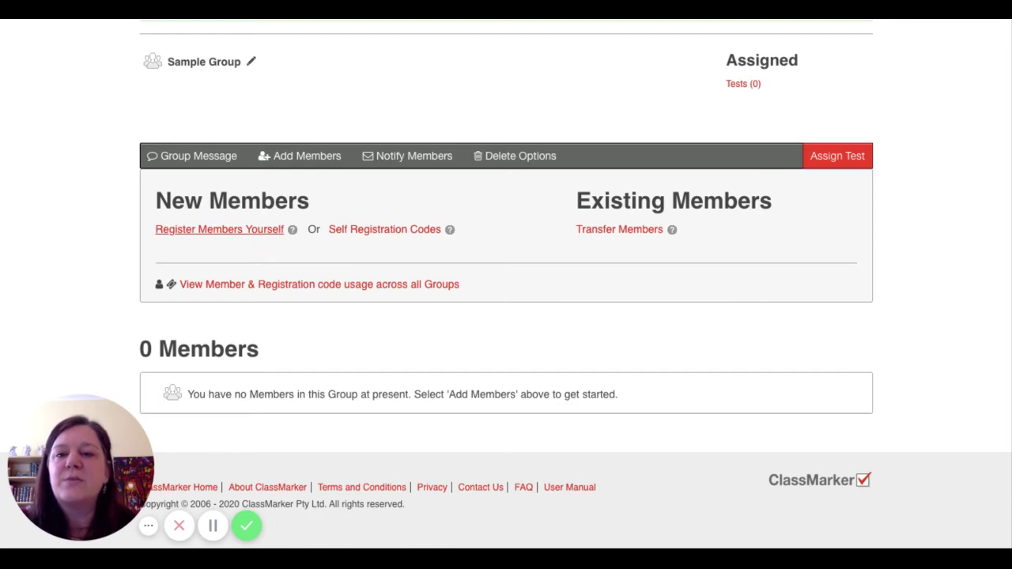
left_click(251, 231)
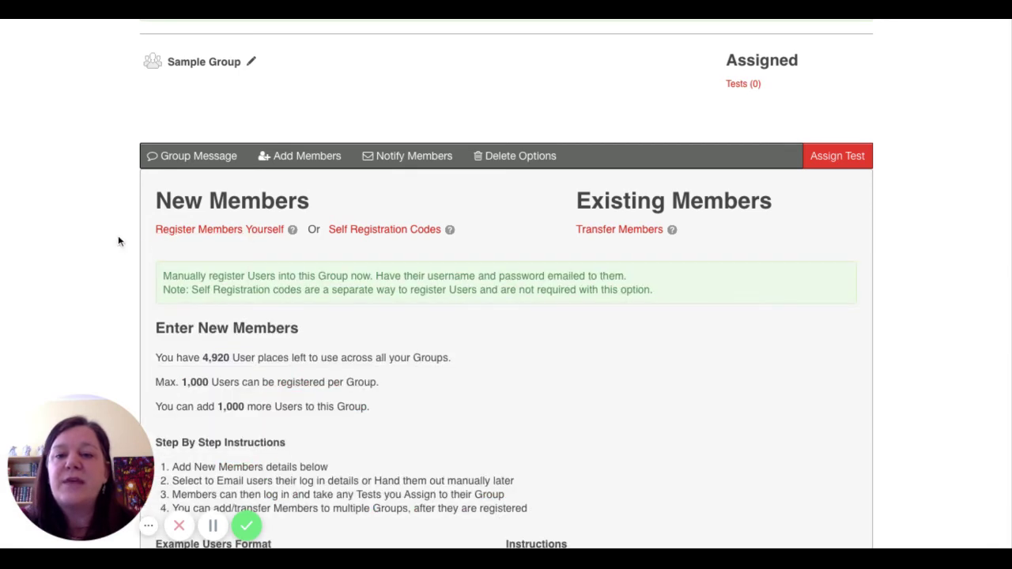
- Review the member registration form, choosing to email login details to new members and examining the email text, send date and password fields
scroll(118, 237, "down", 5)
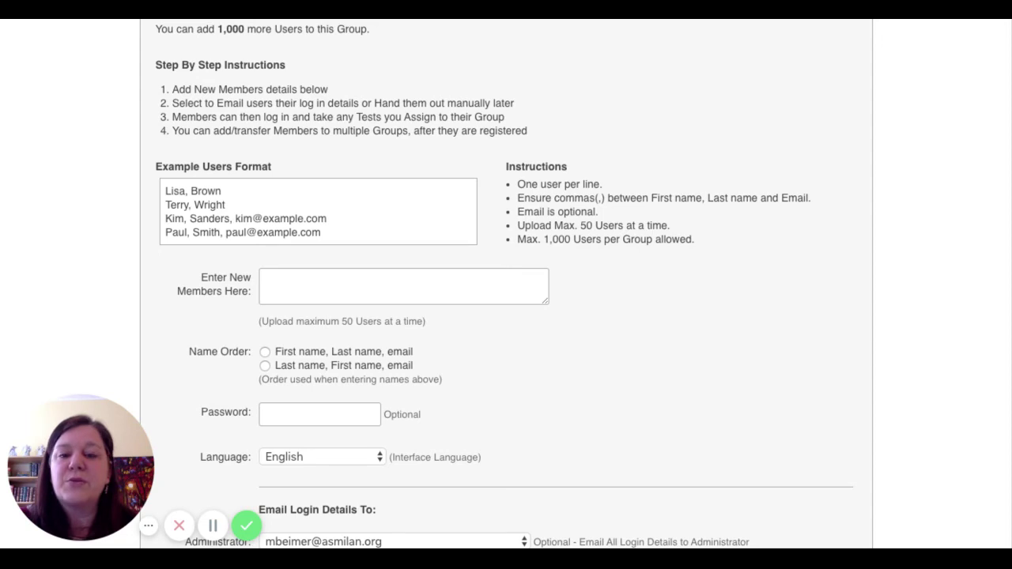
scroll(506, 284, "down", 5)
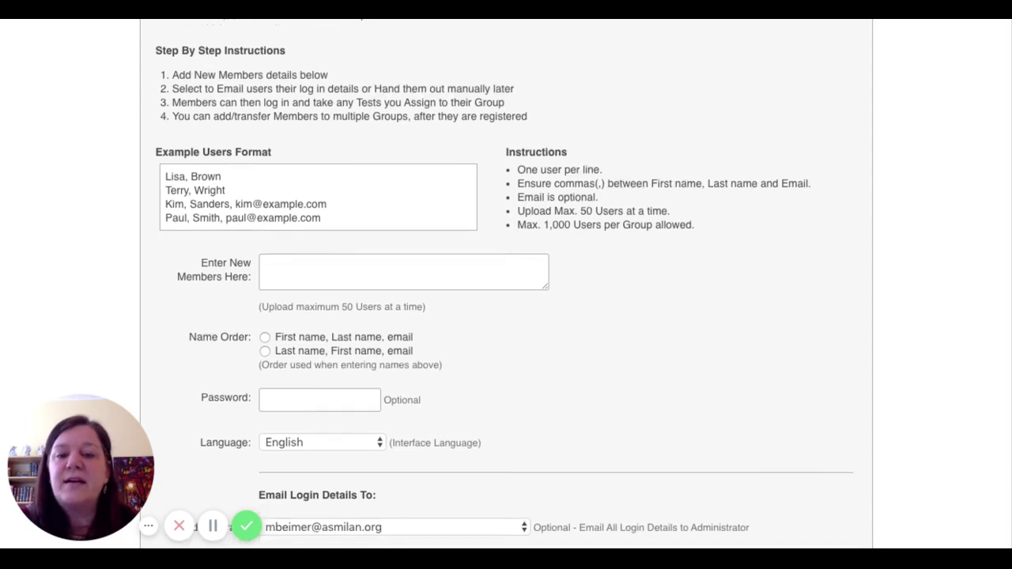
scroll(309, 346, "down", 2)
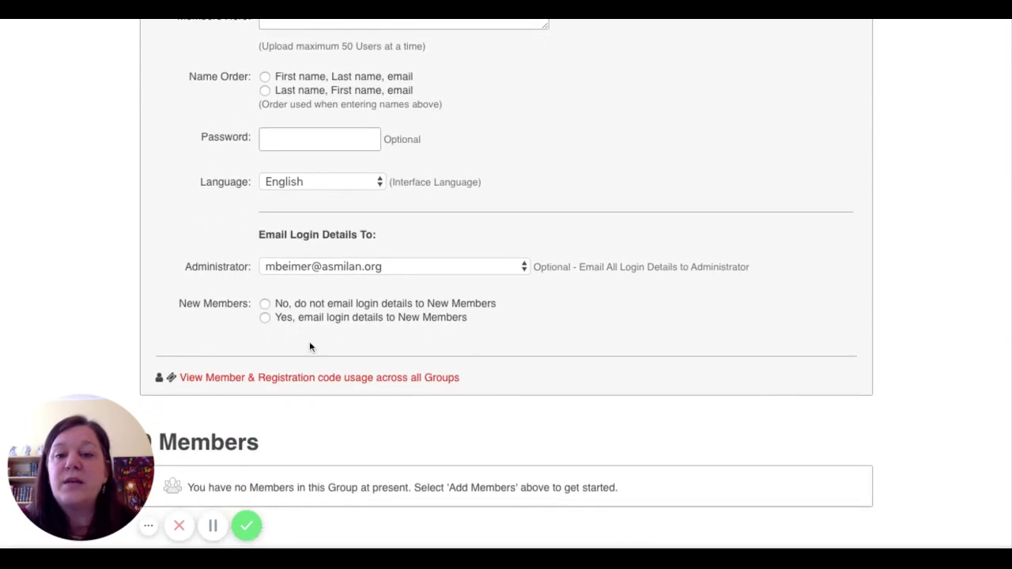
left_click(266, 318)
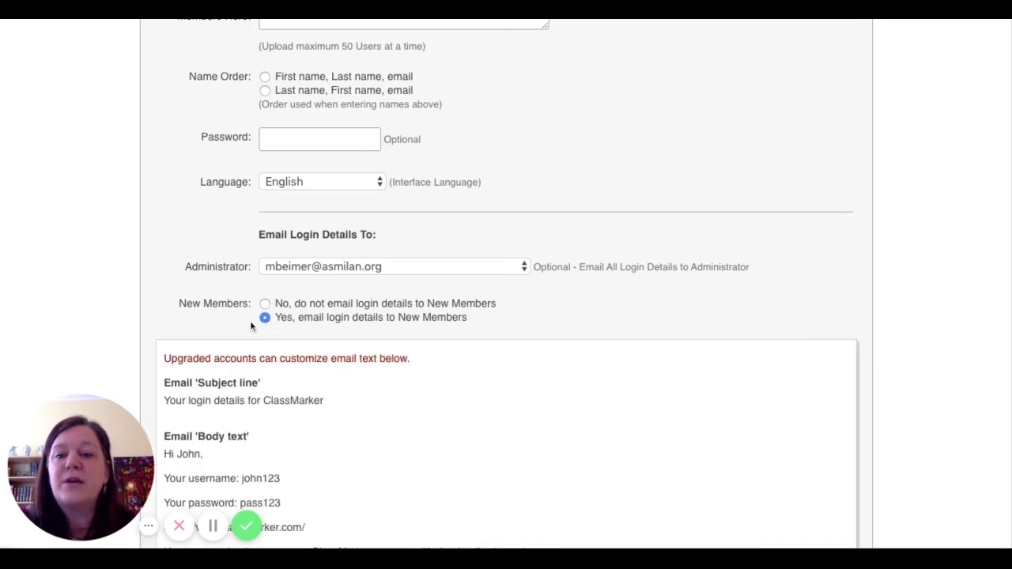
scroll(191, 304, "down", 1)
scroll(191, 304, "down", 4)
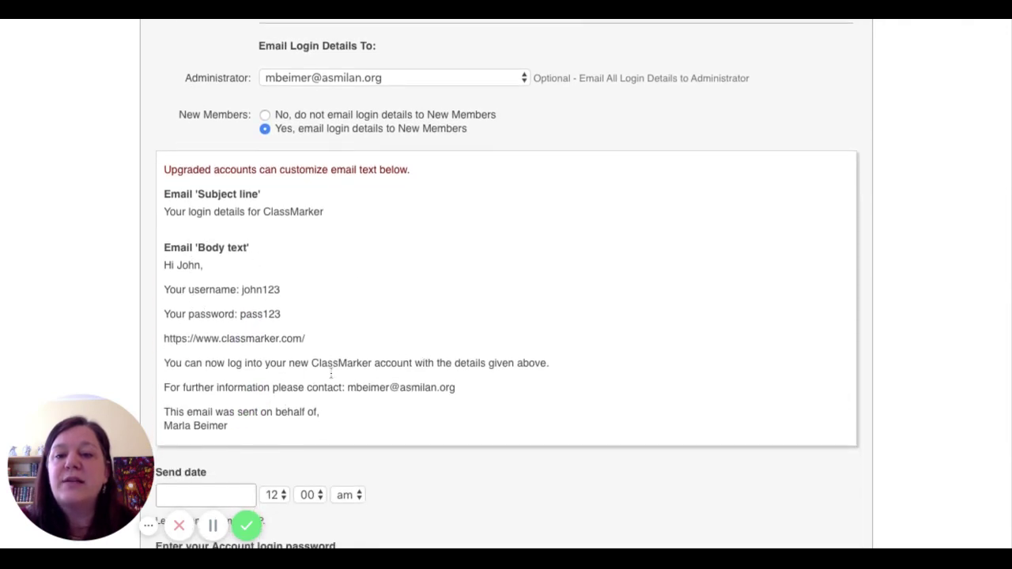
scroll(454, 342, "down", 4)
scroll(455, 341, "down", 1)
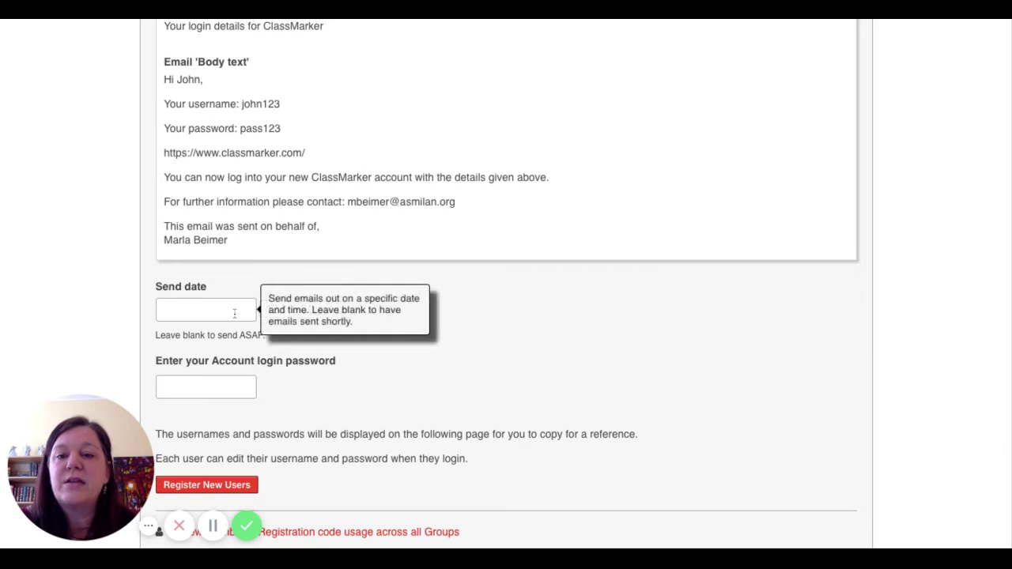
scroll(427, 388, "down", 3)
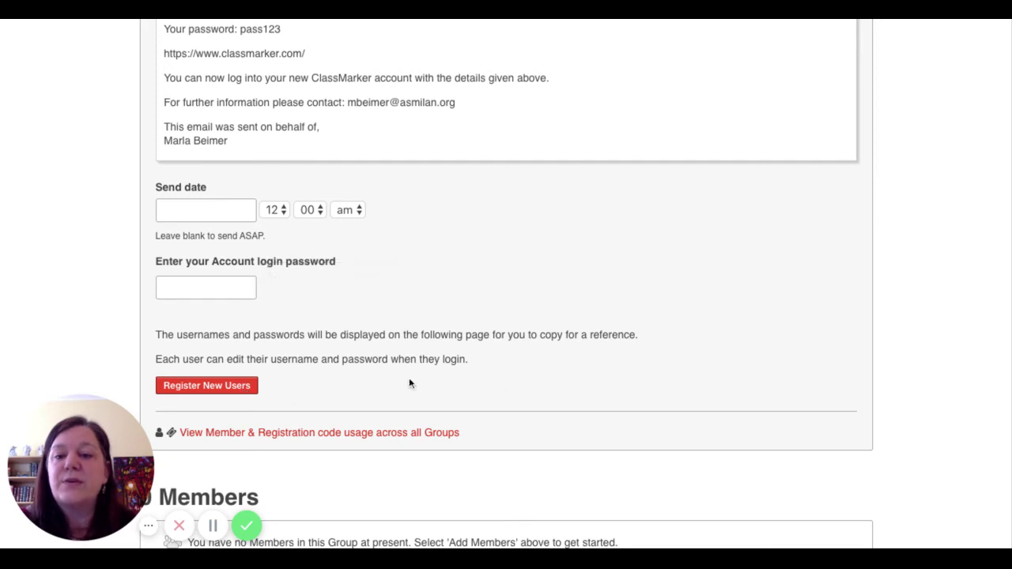
scroll(507, 395, "up", 15)
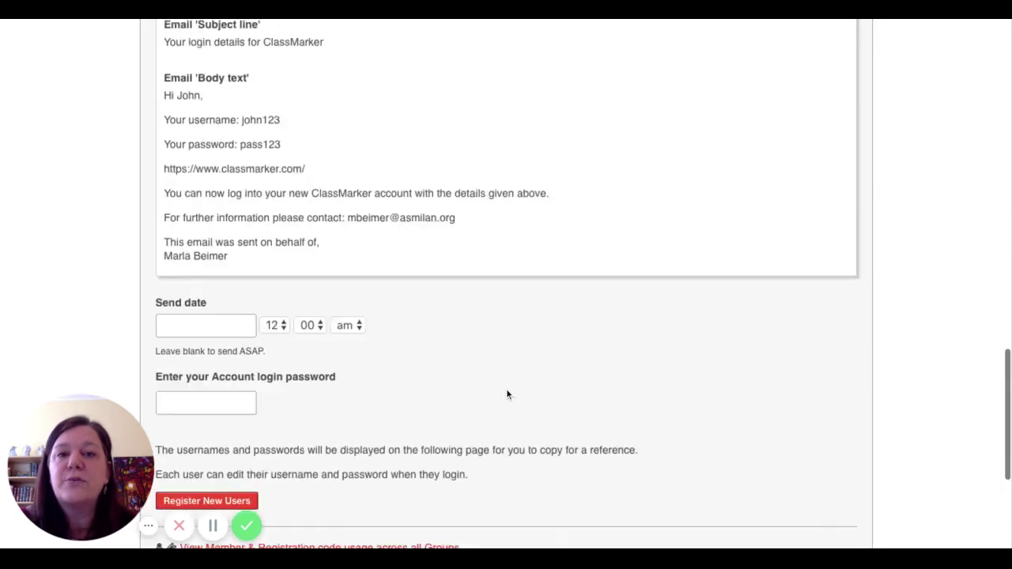
scroll(507, 395, "up", 6)
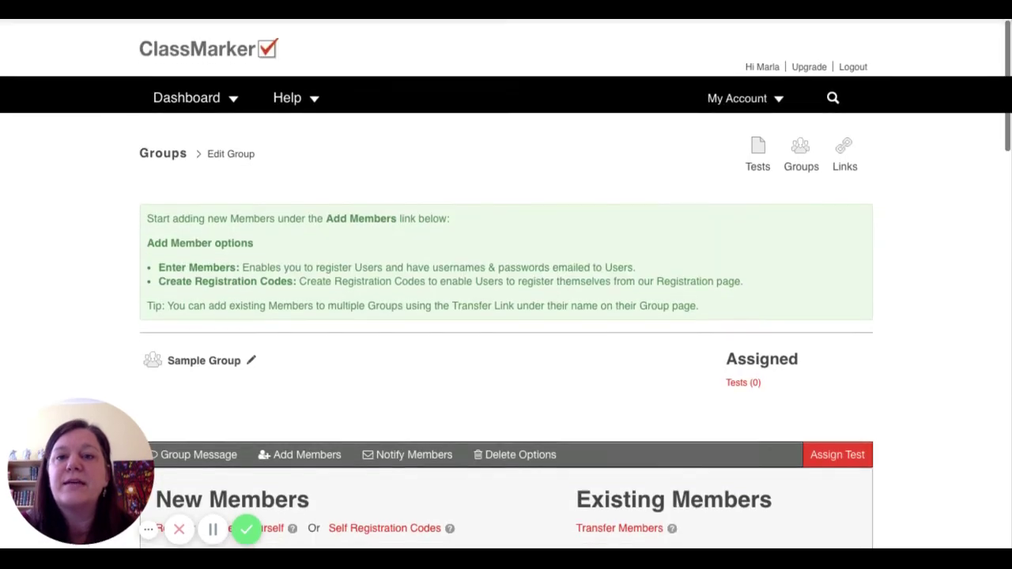
- Return to the groups list and expand Sample Group and ES 10 to view their assigned tests
left_click(803, 163)
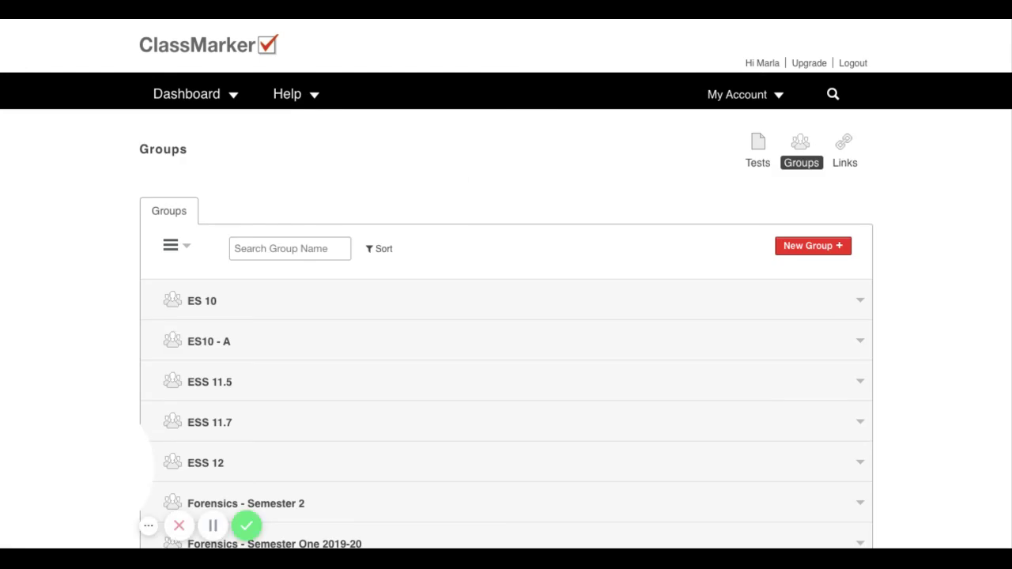
scroll(256, 464, "down", 1)
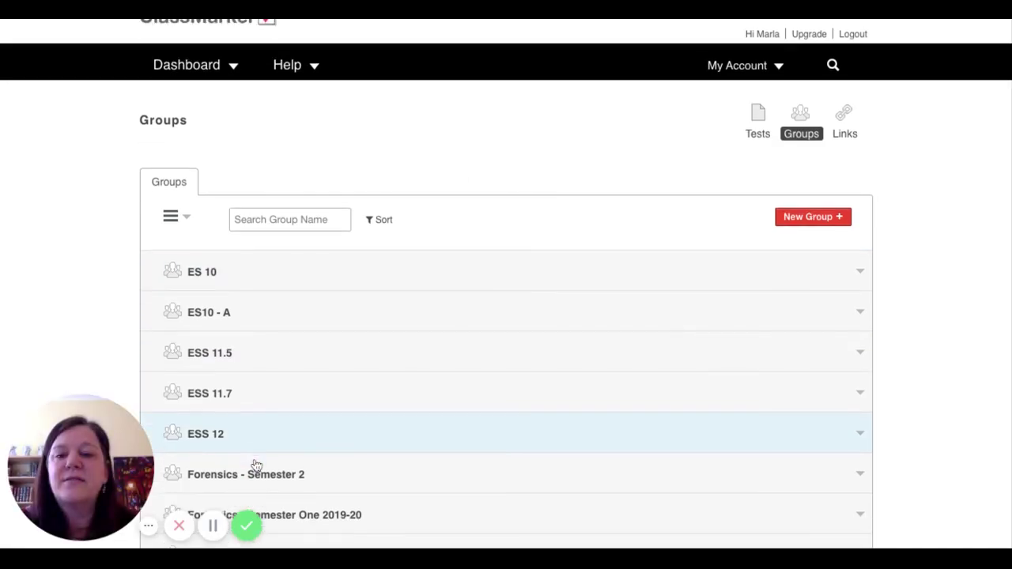
scroll(255, 465, "down", 5)
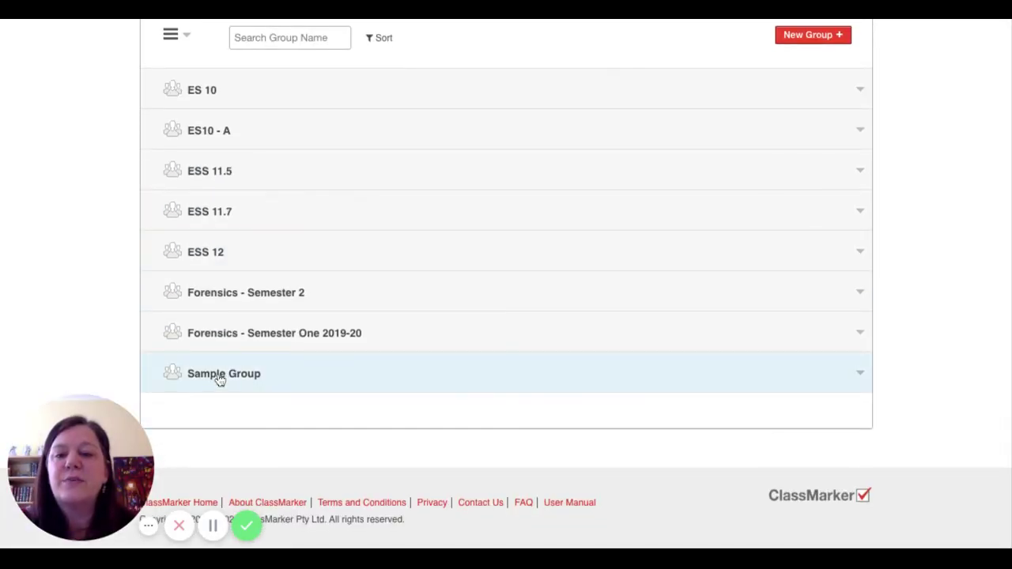
left_click(861, 373)
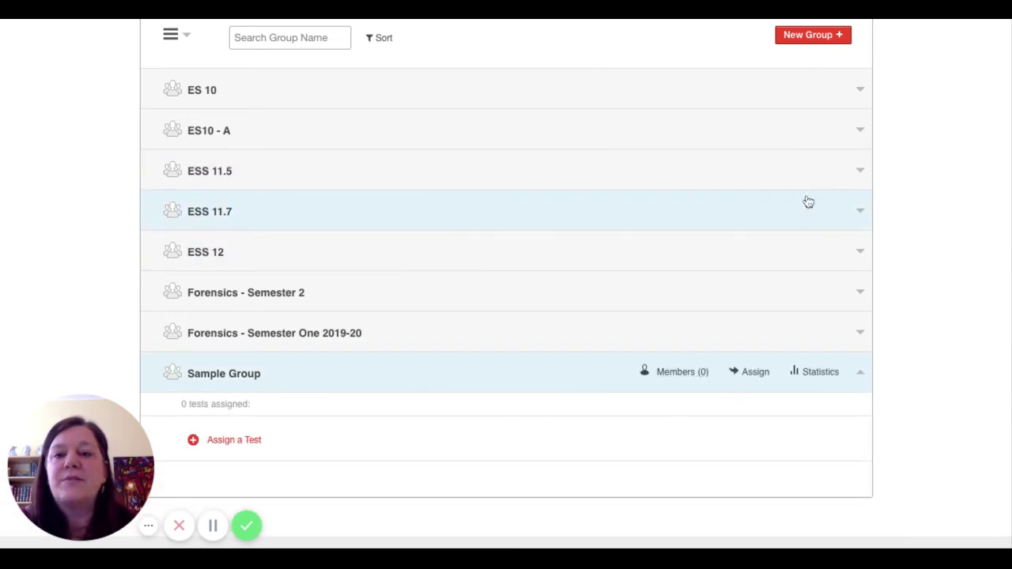
left_click(862, 90)
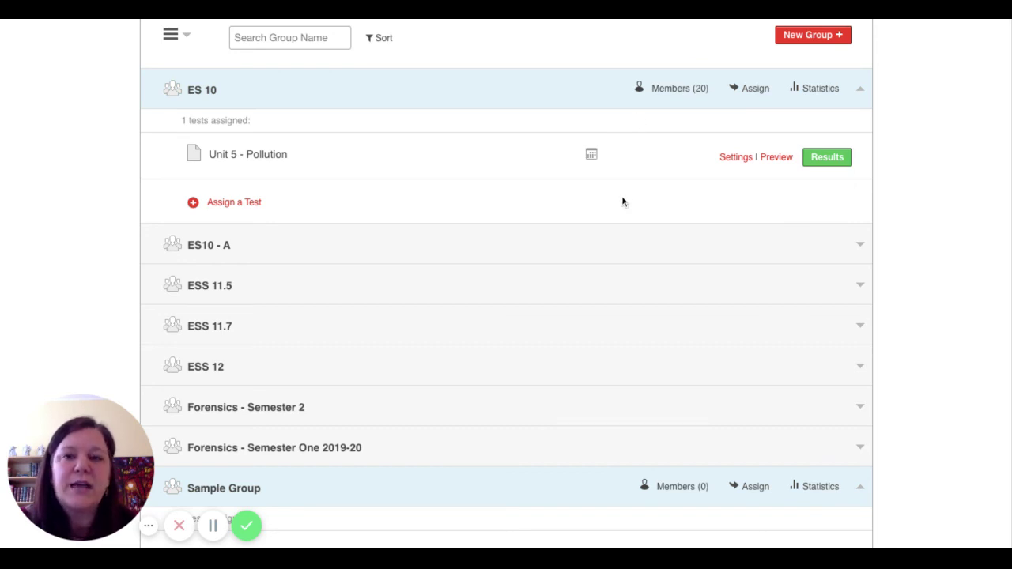
scroll(622, 202, "up", 3)
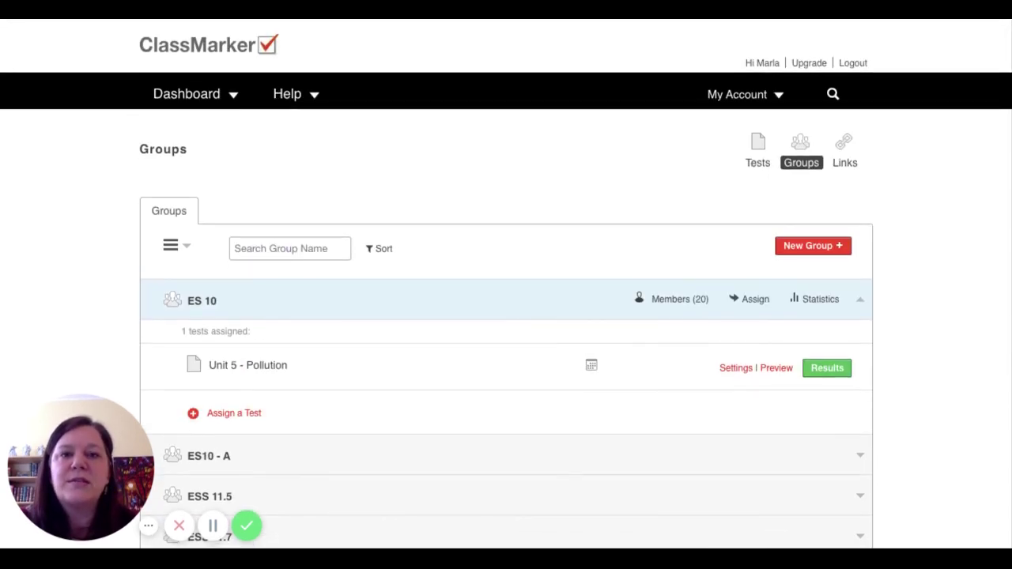